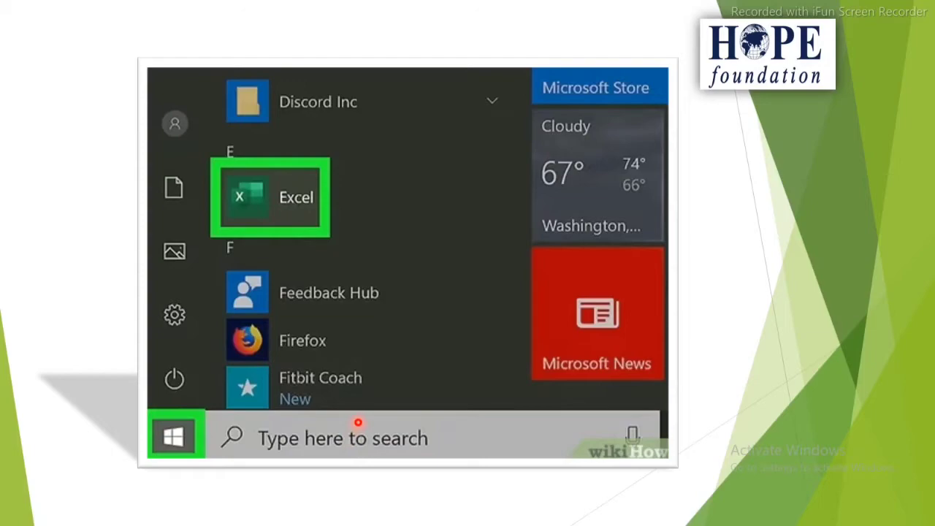
key("Right")
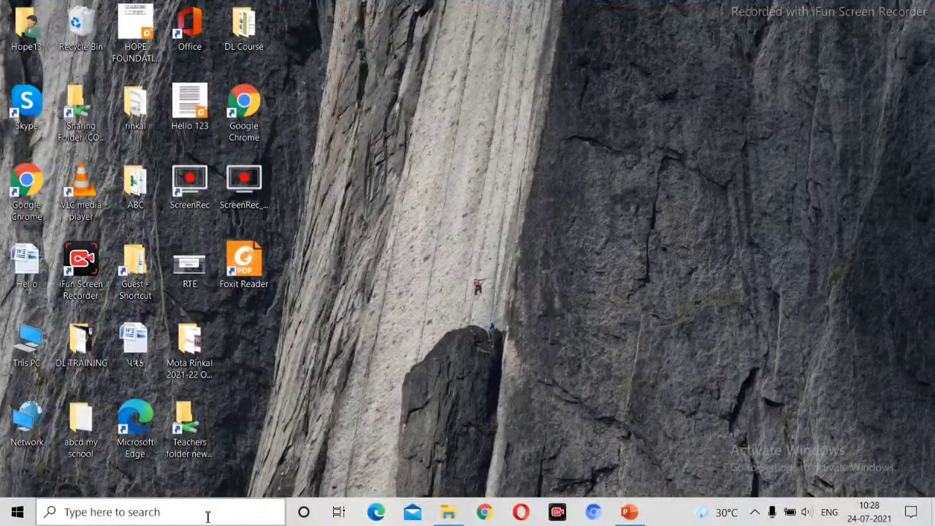
Search Windows for "ms exc", launch the newer Excel app and maximize its window.
left_click(17, 513)
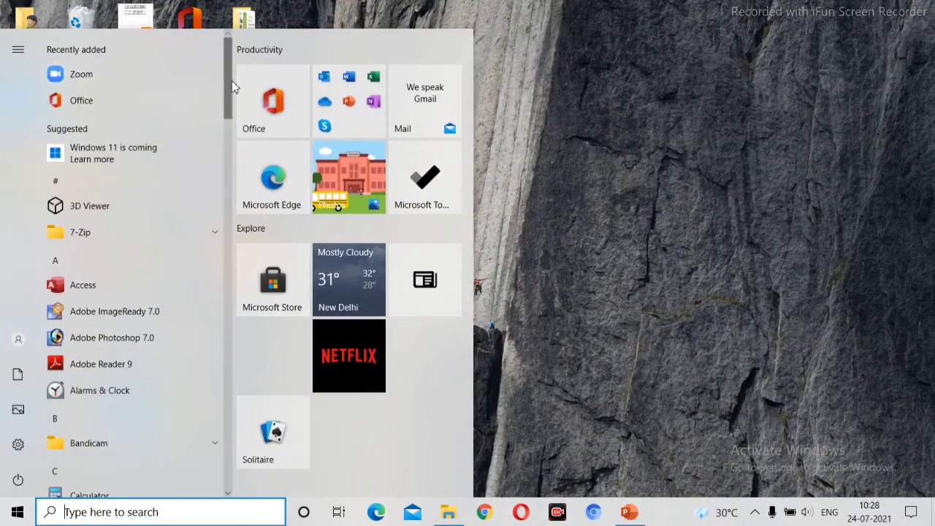
left_click_drag(232, 89, 247, 504)
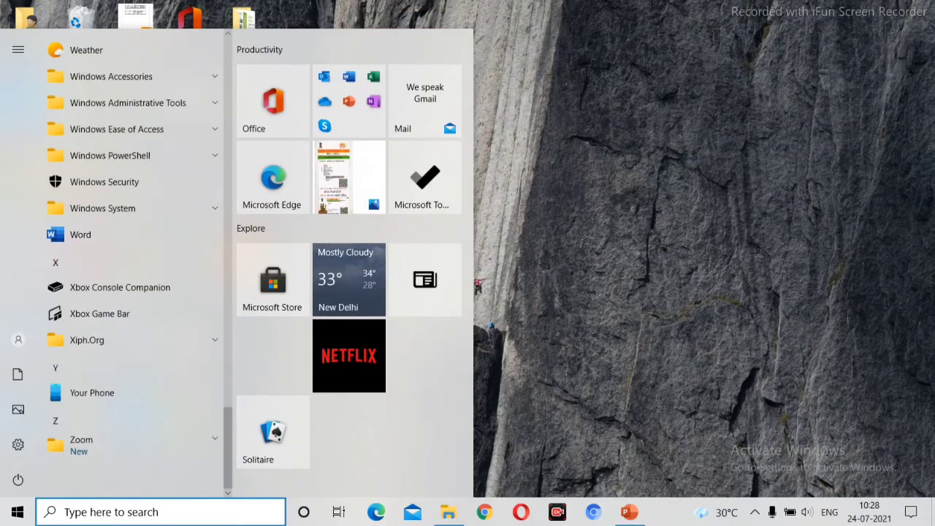
left_click(164, 513)
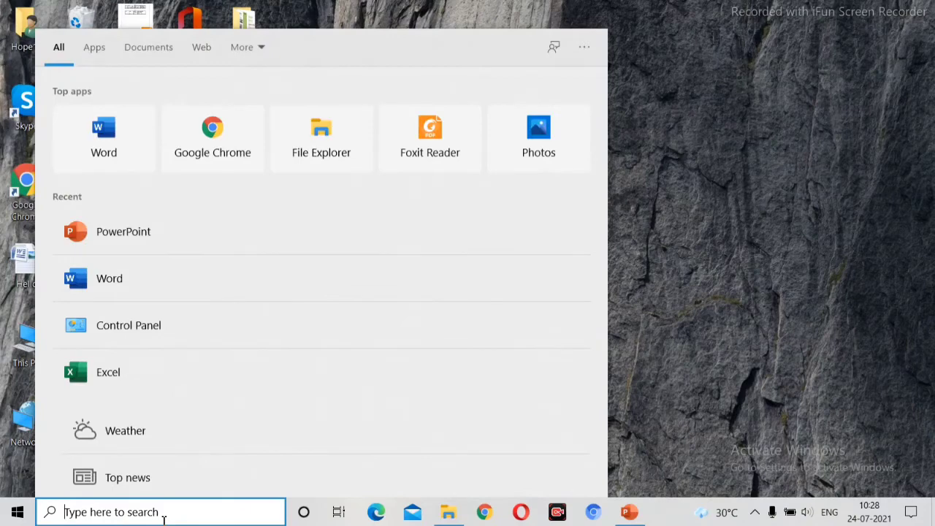
type("ms exc")
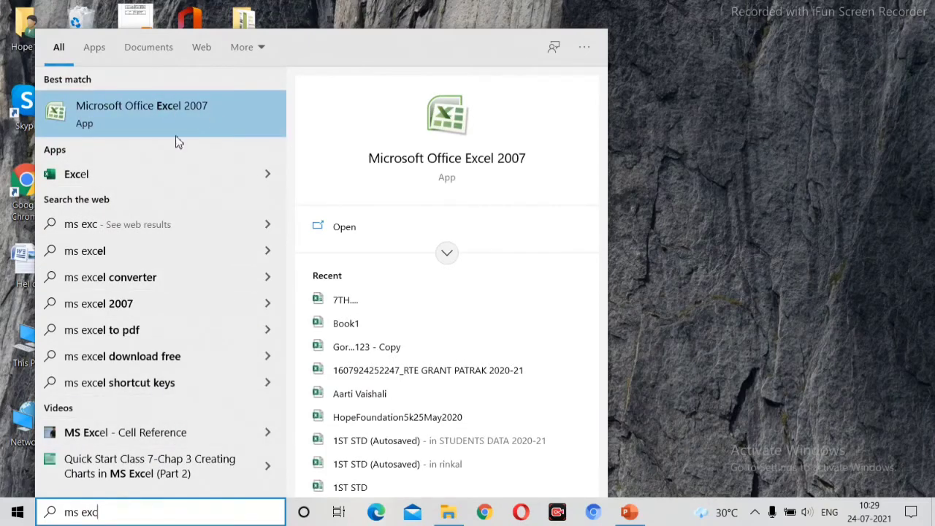
left_click(116, 176)
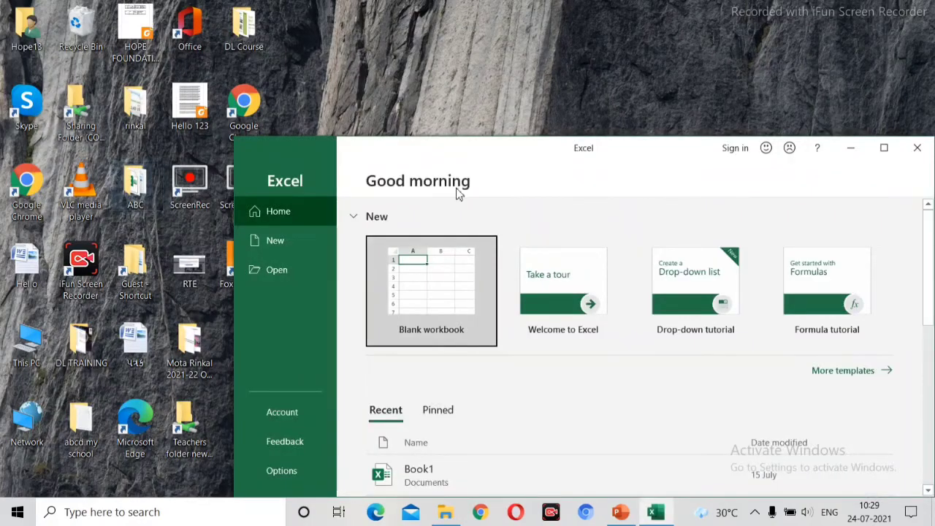
left_click(883, 148)
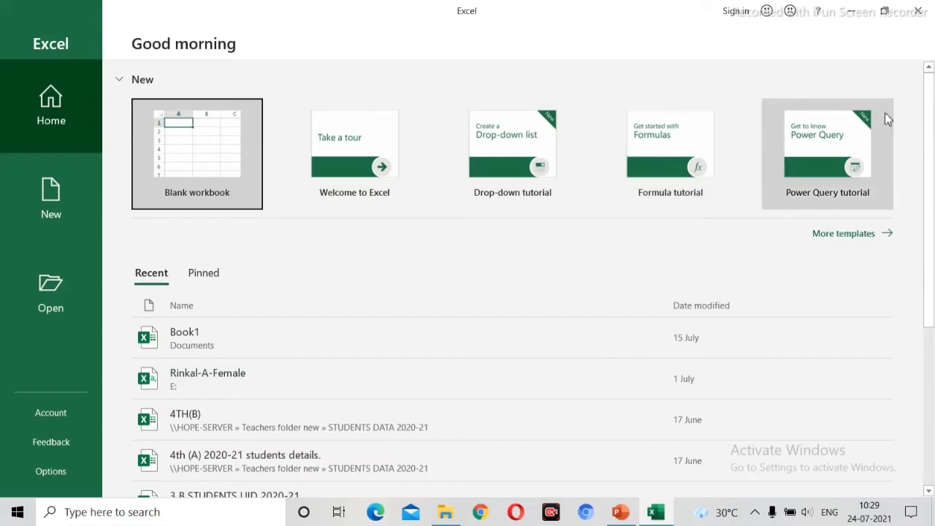
Browse the full list of available workbook templates from beginning to end and back.
left_click(856, 235)
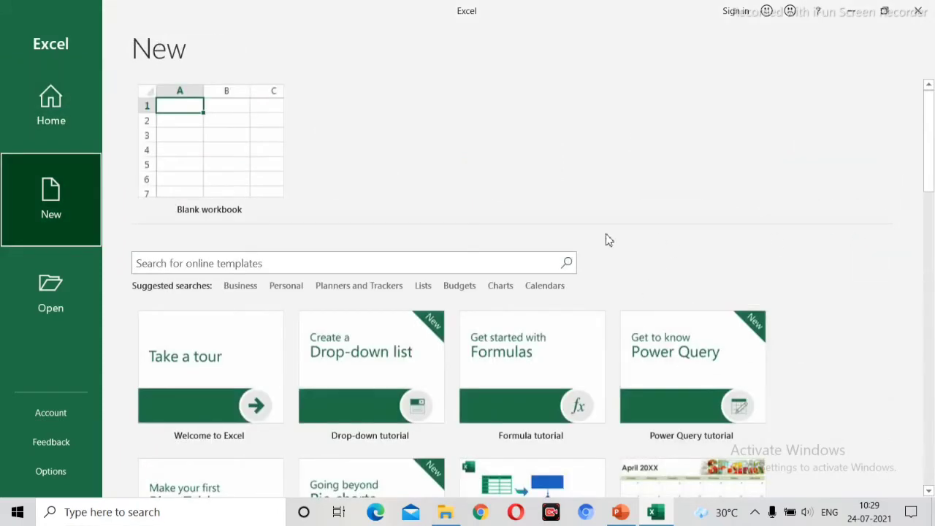
left_click_drag(925, 146, 932, 198)
left_click_drag(932, 241, 934, 412)
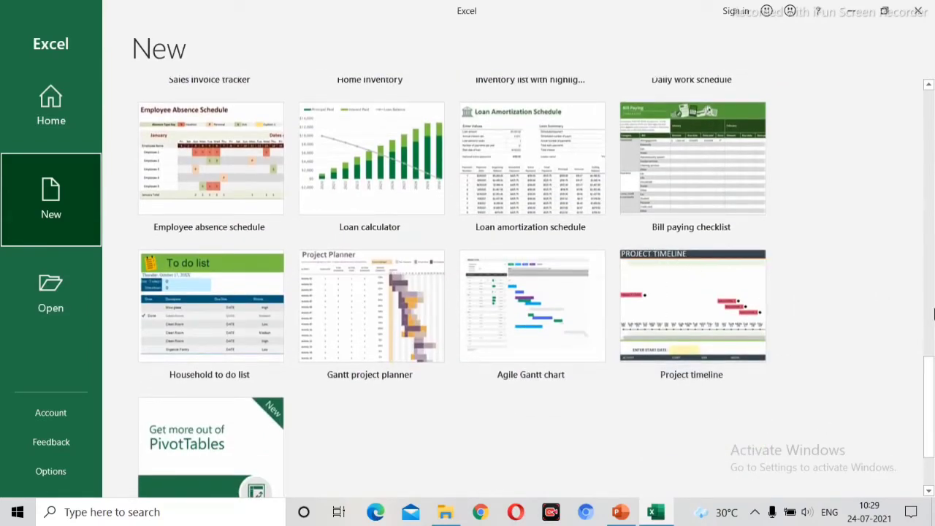
left_click_drag(929, 372, 929, 193)
scroll(715, 68, "up", 1)
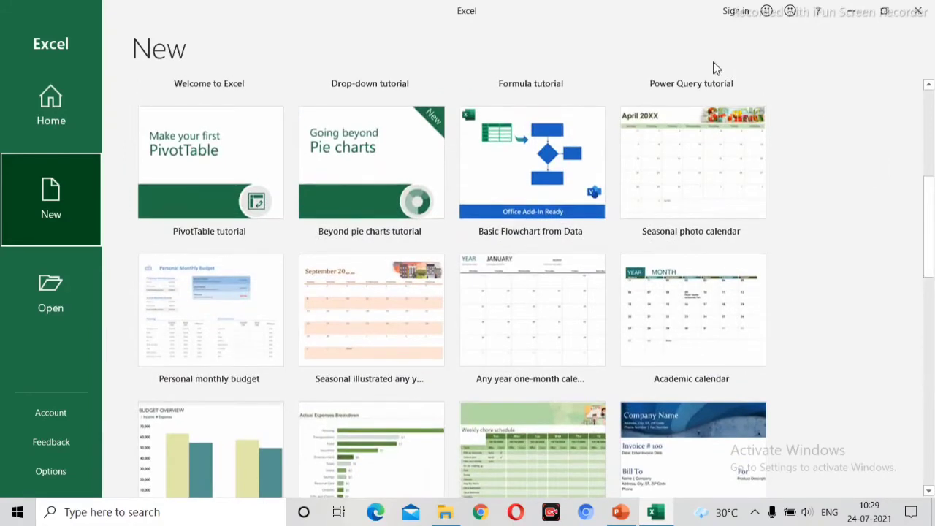
scroll(454, 143, "up", 5)
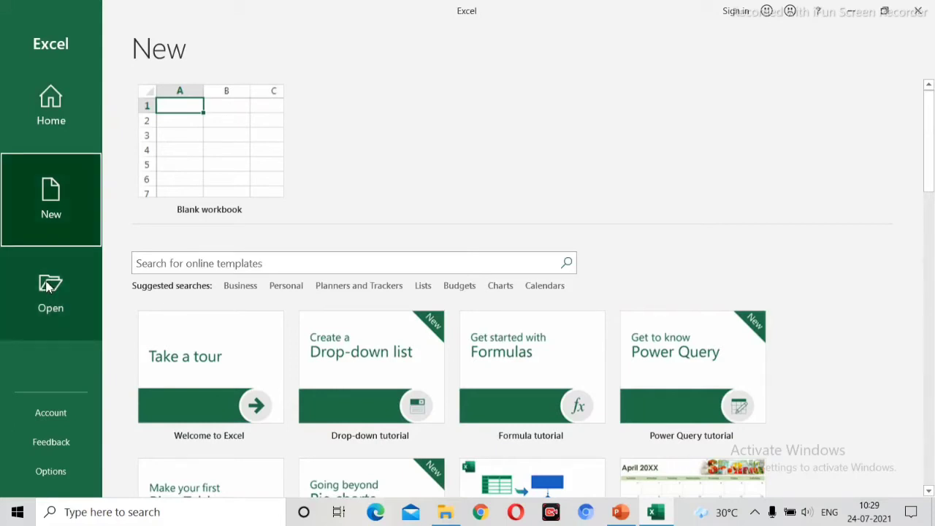
Check the list of recent workbooks to open, then create a blank workbook from the start page.
left_click(46, 287)
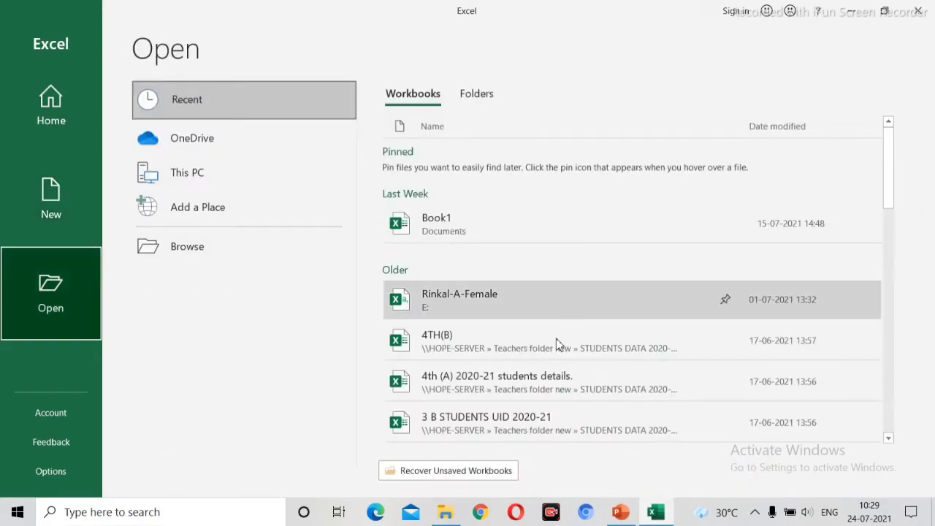
left_click(68, 99)
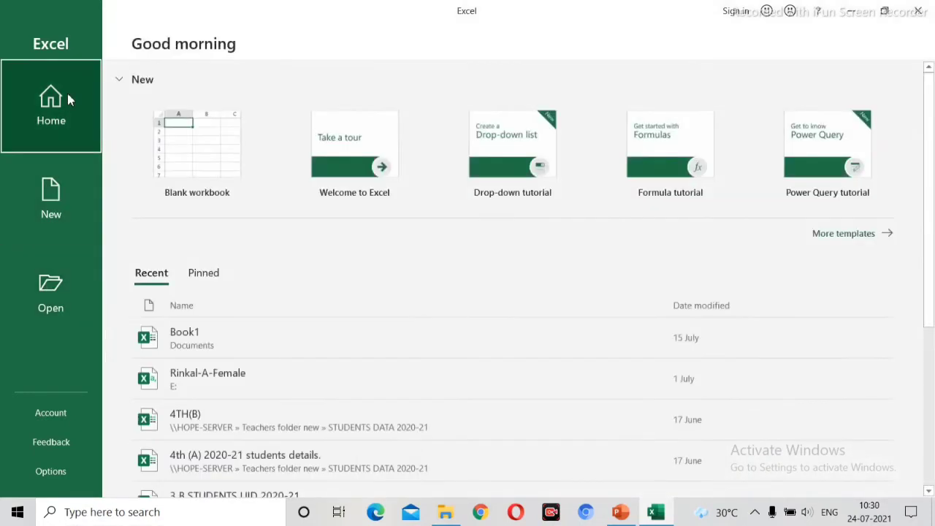
left_click(179, 168)
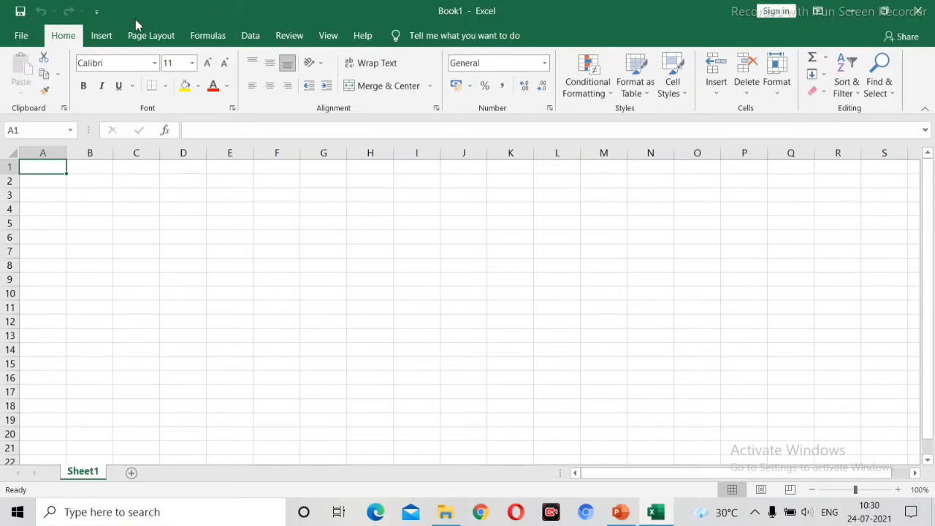
Activate the formula bar, select cell B3, and highlight cells across row 3 to demonstrate a row.
left_click(214, 131)
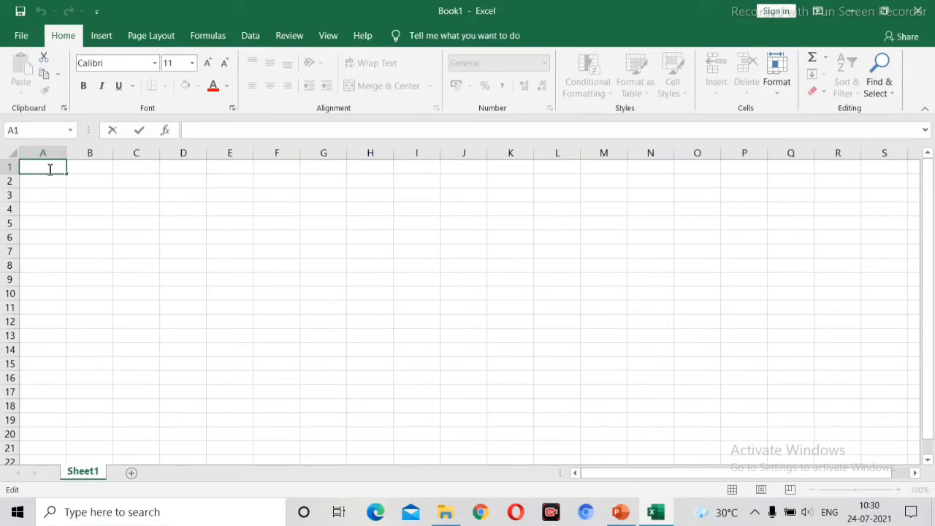
left_click(102, 195)
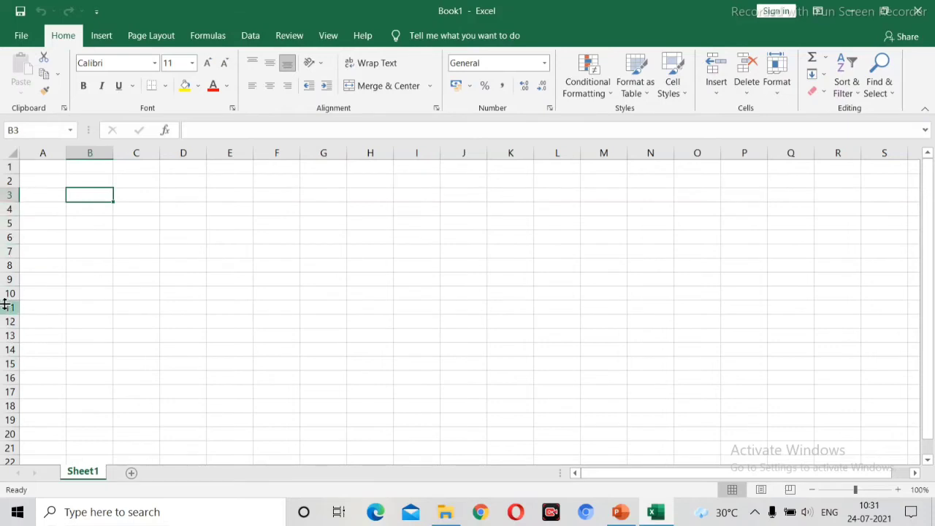
left_click_drag(28, 198, 883, 205)
left_click(218, 386)
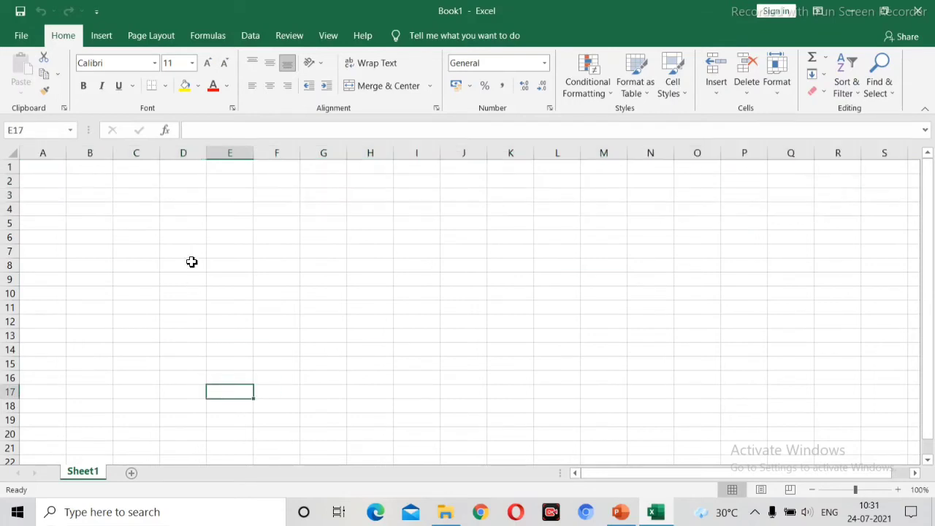
Highlight cells D1 to D21 to demonstrate a column, then select cell C3.
left_click(172, 167)
left_click_drag(177, 193, 188, 452)
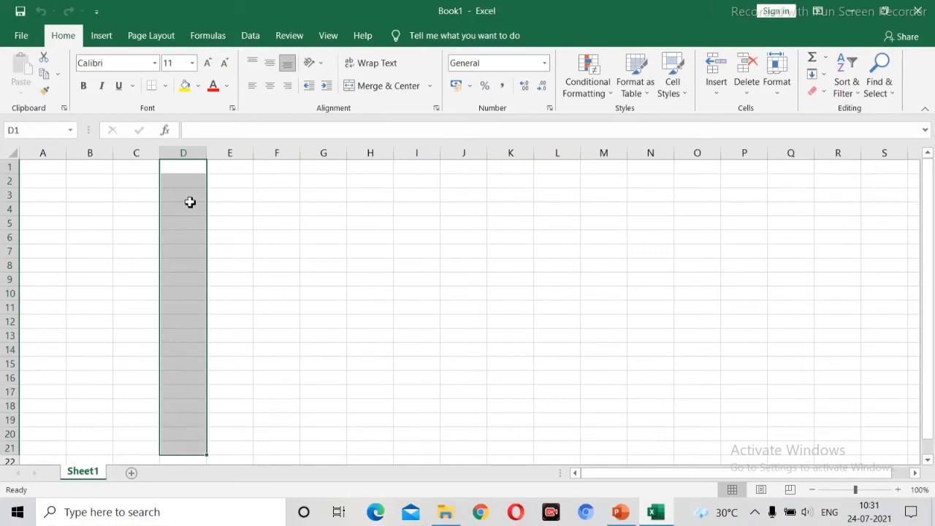
left_click(145, 193)
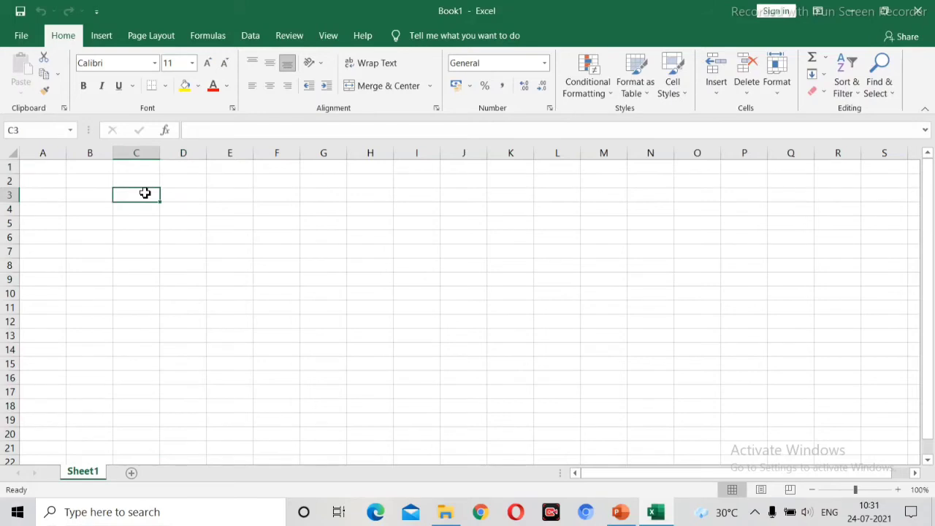
Add two new worksheets to the workbook and return to Sheet1.
left_click(132, 474)
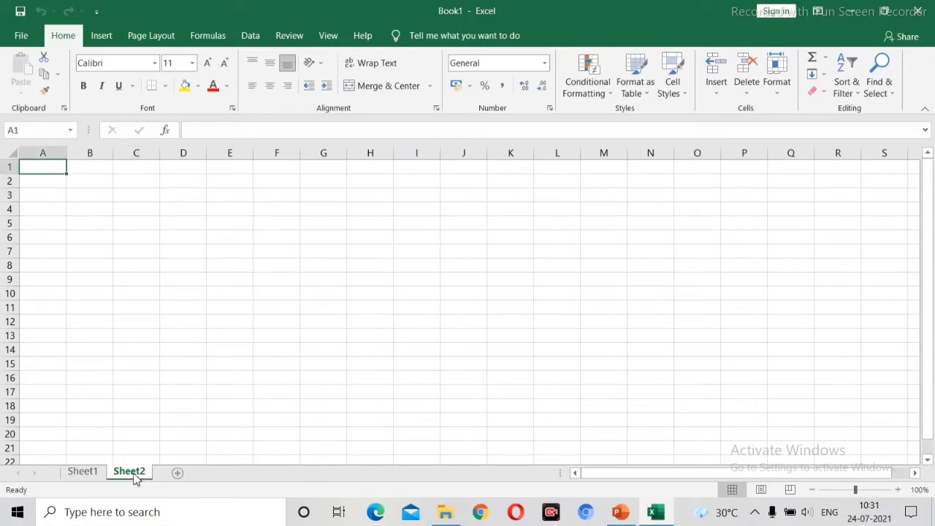
left_click(176, 475)
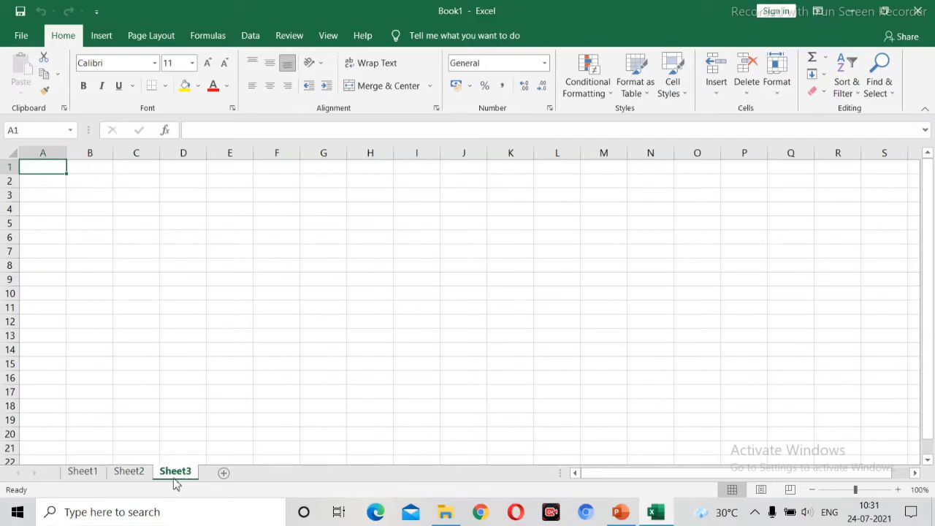
left_click(83, 472)
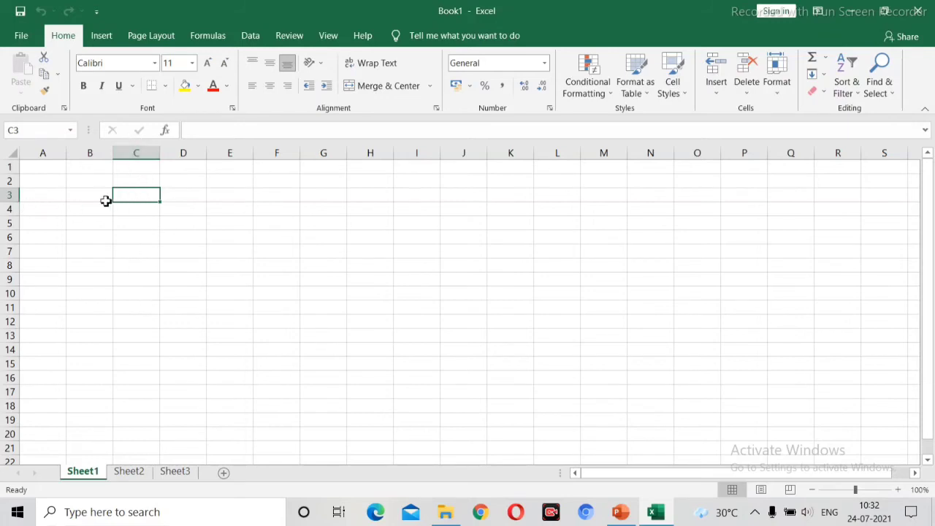
Jump directly to cell Z100 on Sheet1 by its cell reference.
left_click(27, 128)
key("BackSpace")
type("z100")
key("Return")
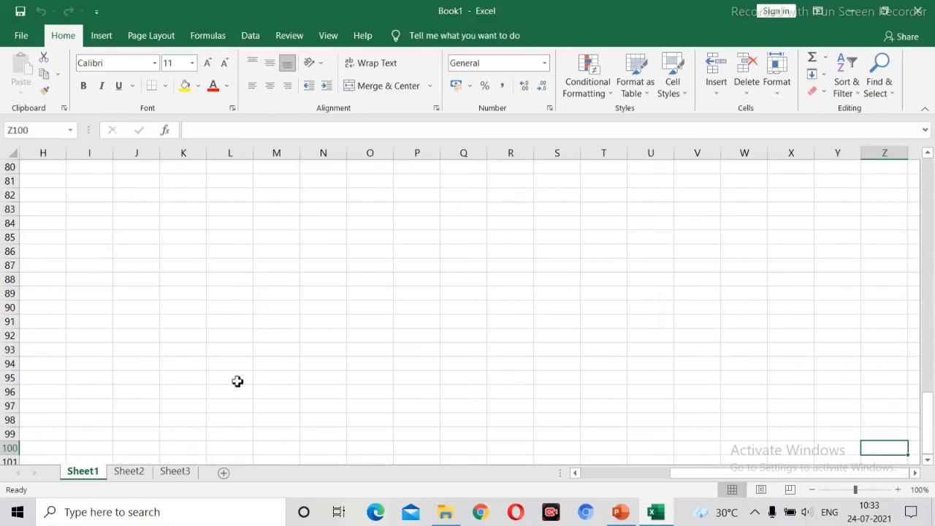
Jump back to cell A1 on Sheet1 by its cell reference.
left_click(60, 131)
key("BackSpace")
key("Return")
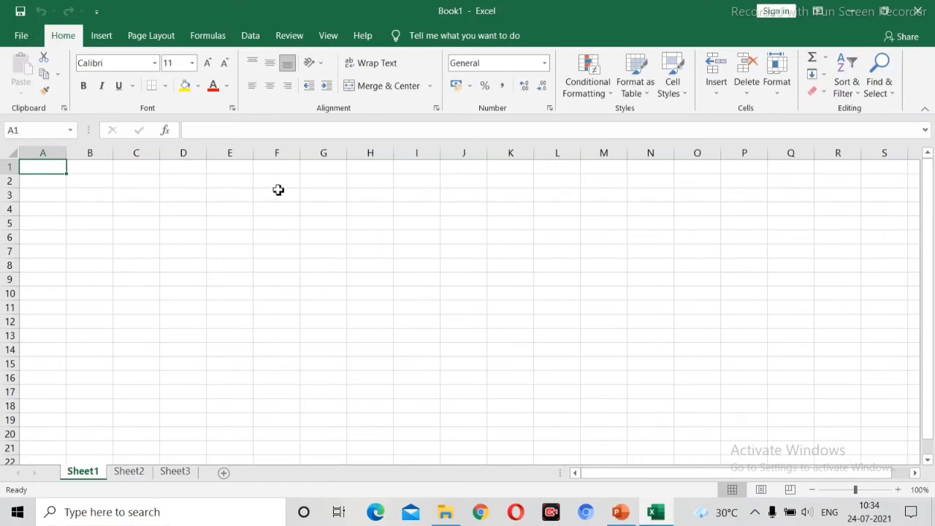
Search Windows for "ex", launch Microsoft Office Excel 2007 and maximize its window.
left_click(255, 513)
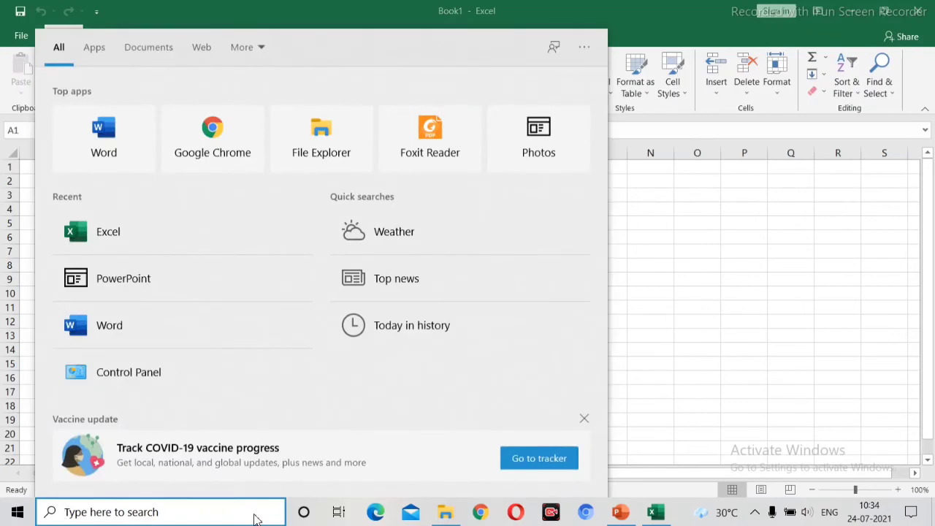
type("ex")
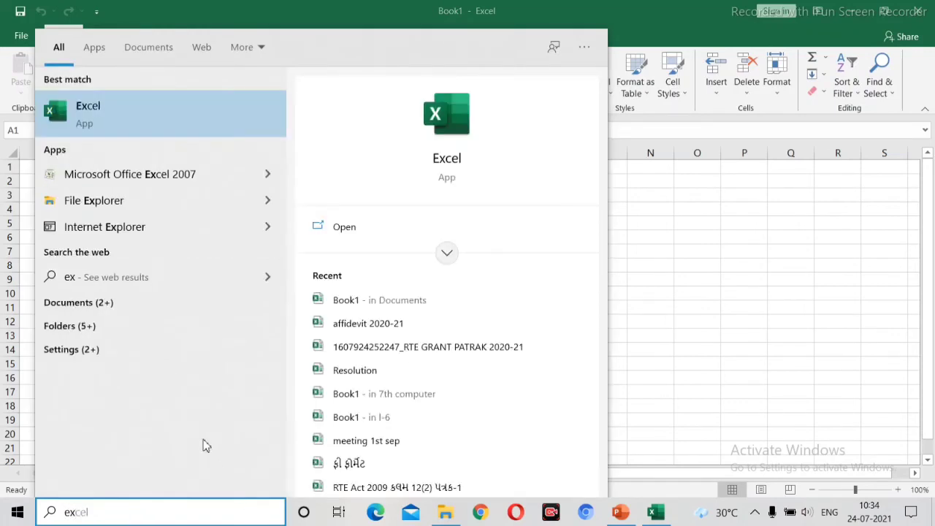
left_click(158, 179)
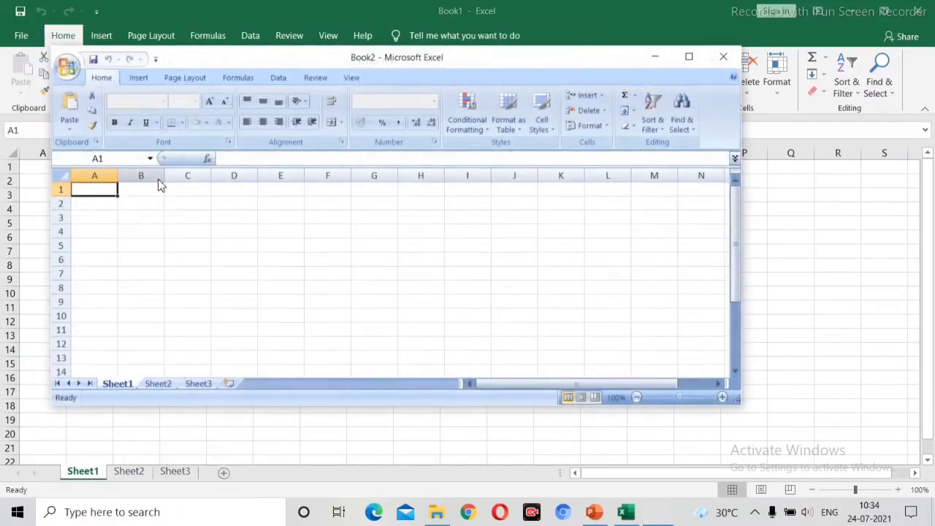
left_click(690, 57)
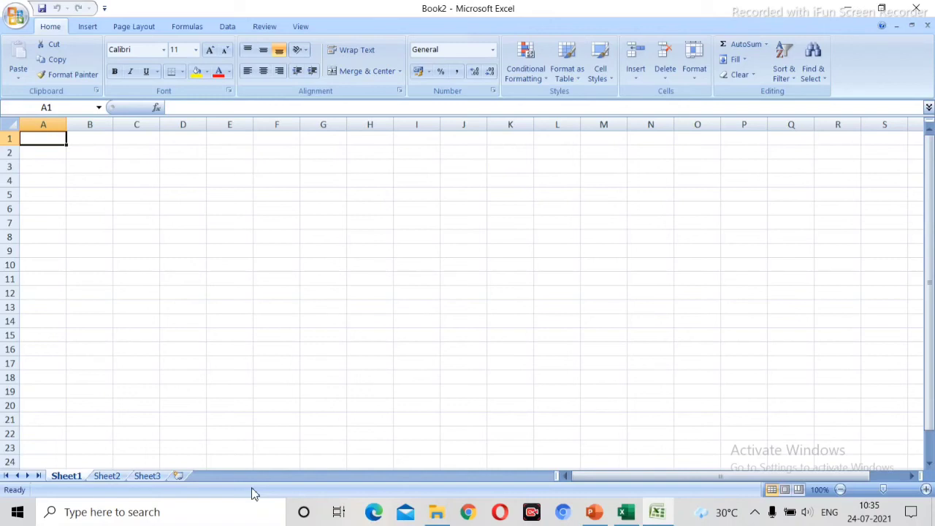
Add a fourth worksheet to the Excel 2007 workbook and go to cell C50 by its reference.
left_click(182, 477)
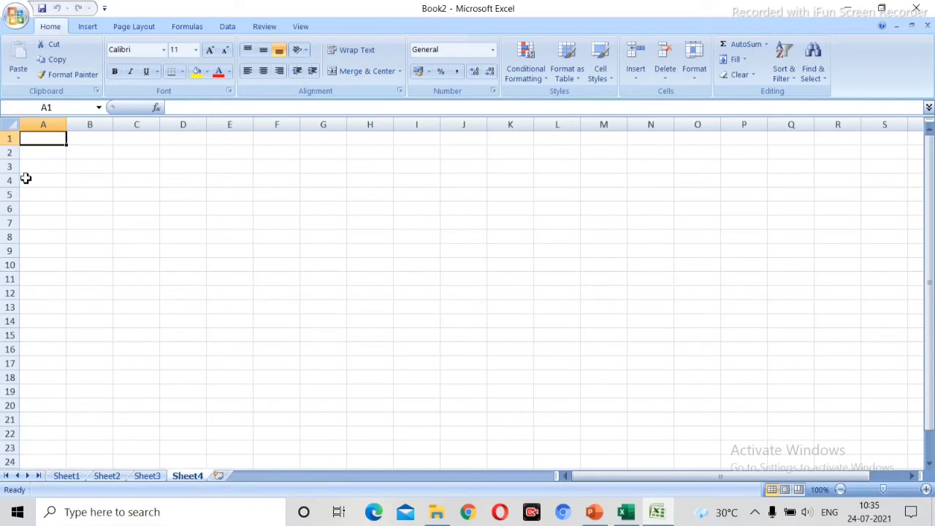
left_click(53, 108)
key("BackSpace")
type("c50")
key("Return")
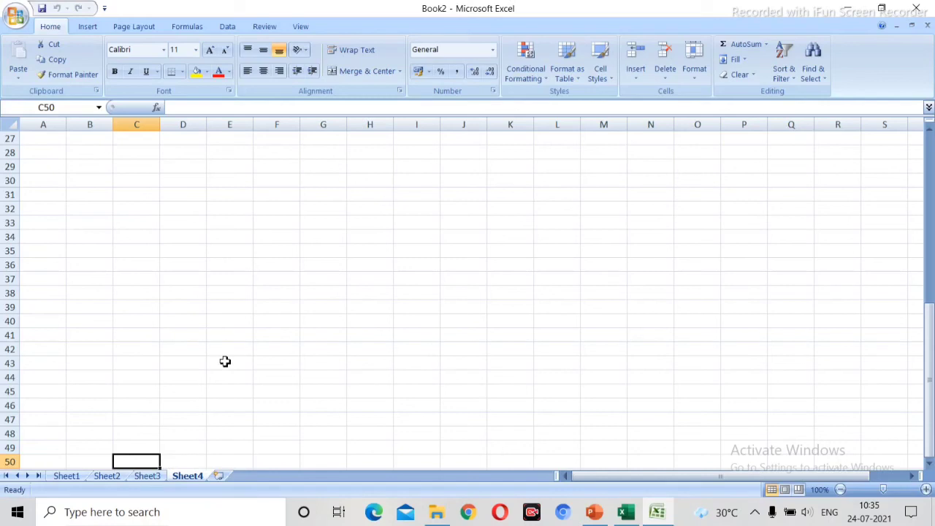
Compare the Book1 and Book2 windows, view the Office menu commands in Excel 2007, and return to Book1.
left_click(620, 514)
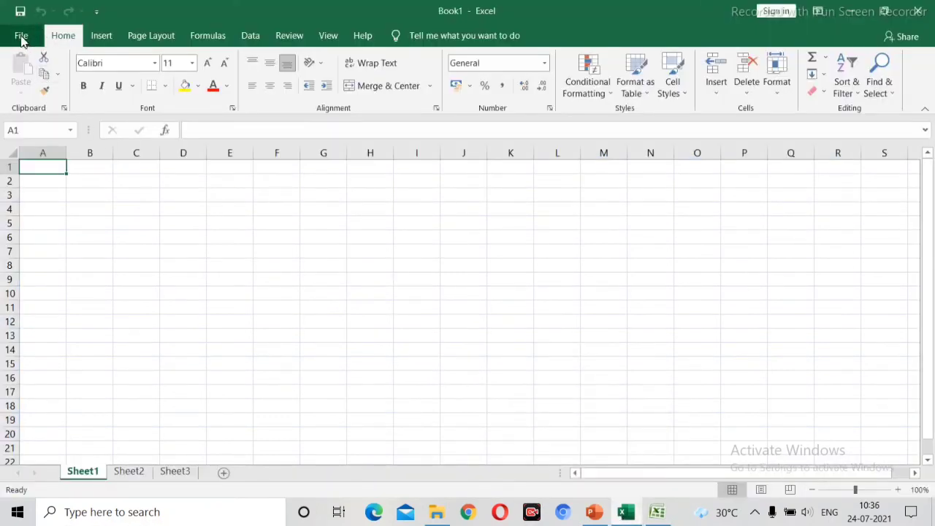
left_click(654, 519)
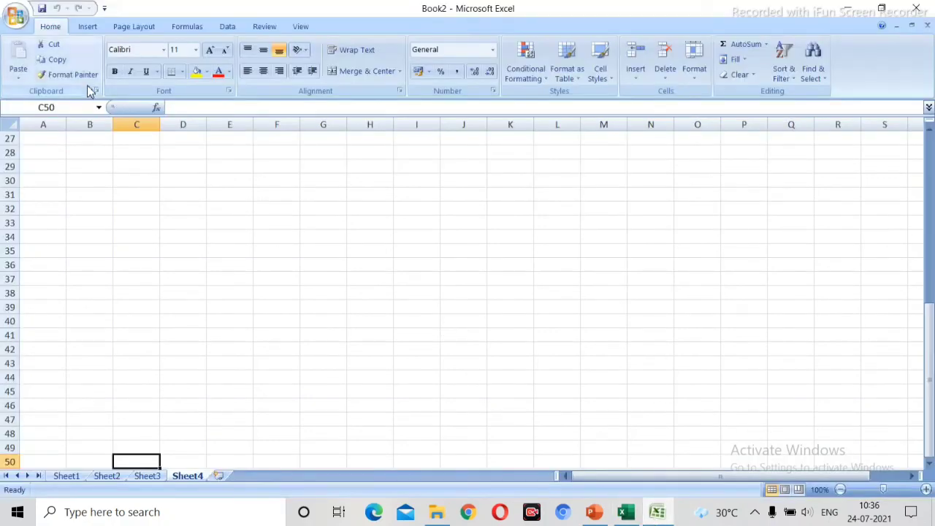
left_click(13, 25)
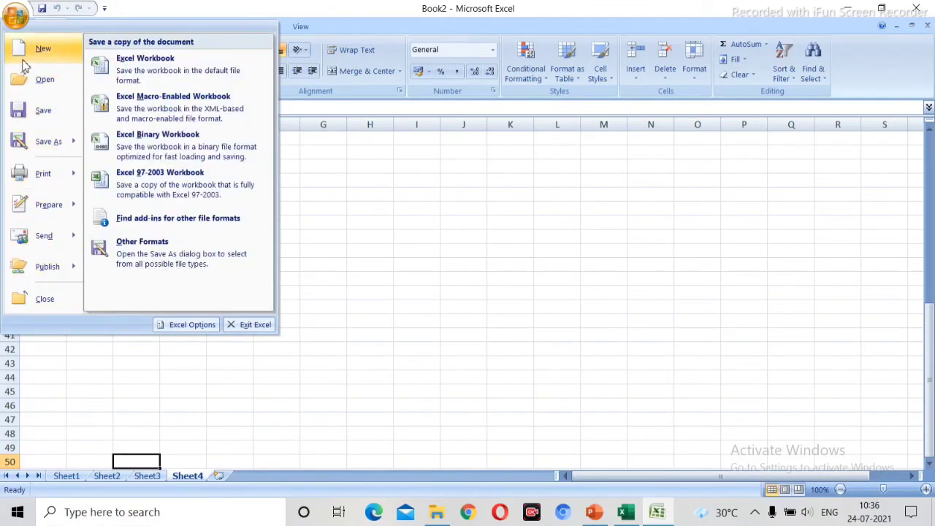
left_click(12, 27)
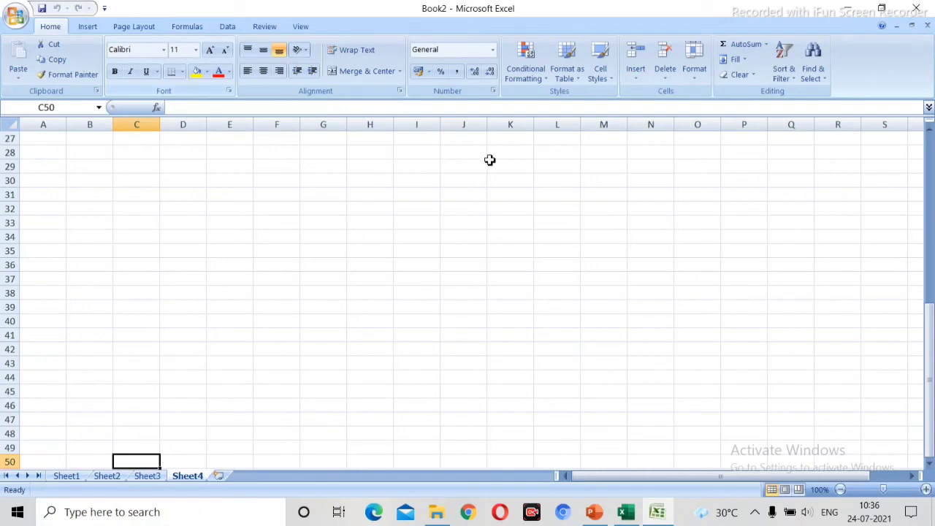
left_click(668, 518)
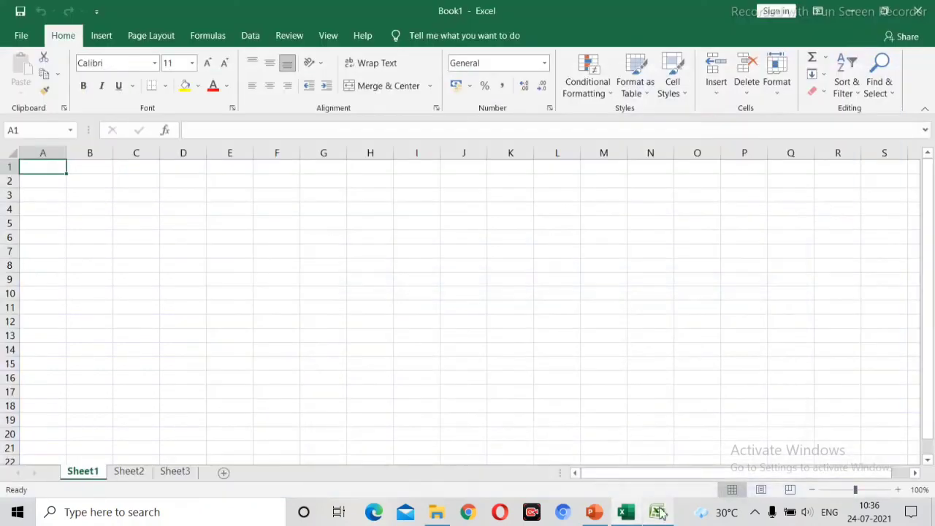